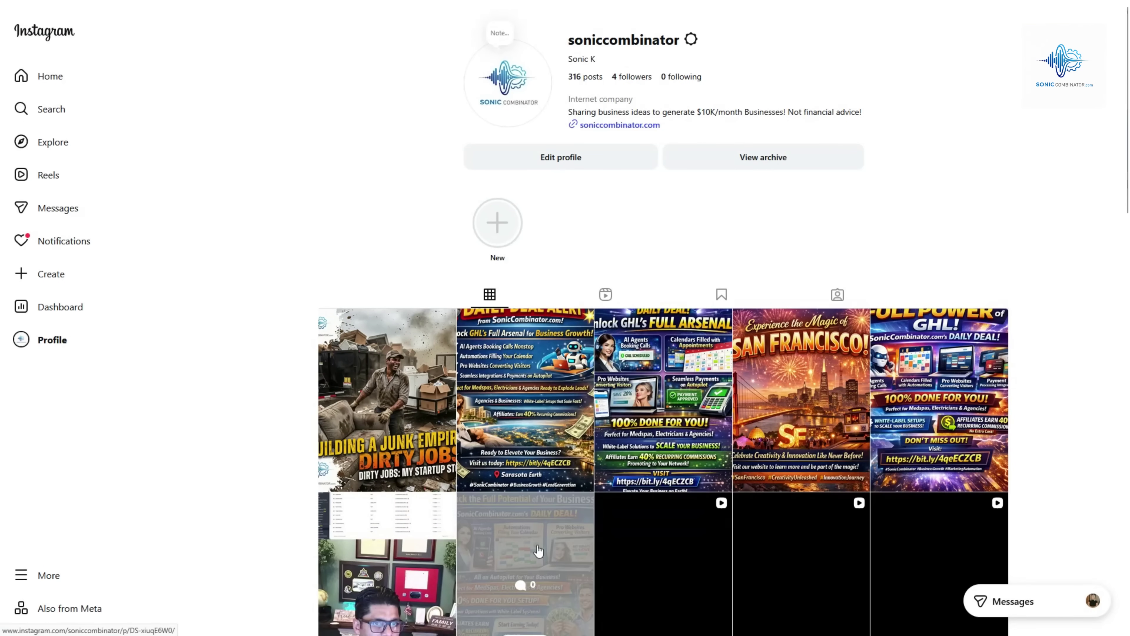
Review the Instagram posts 'Unlock the Full Potential' and San Francisco, including the business post's caption.
left_click(537, 545)
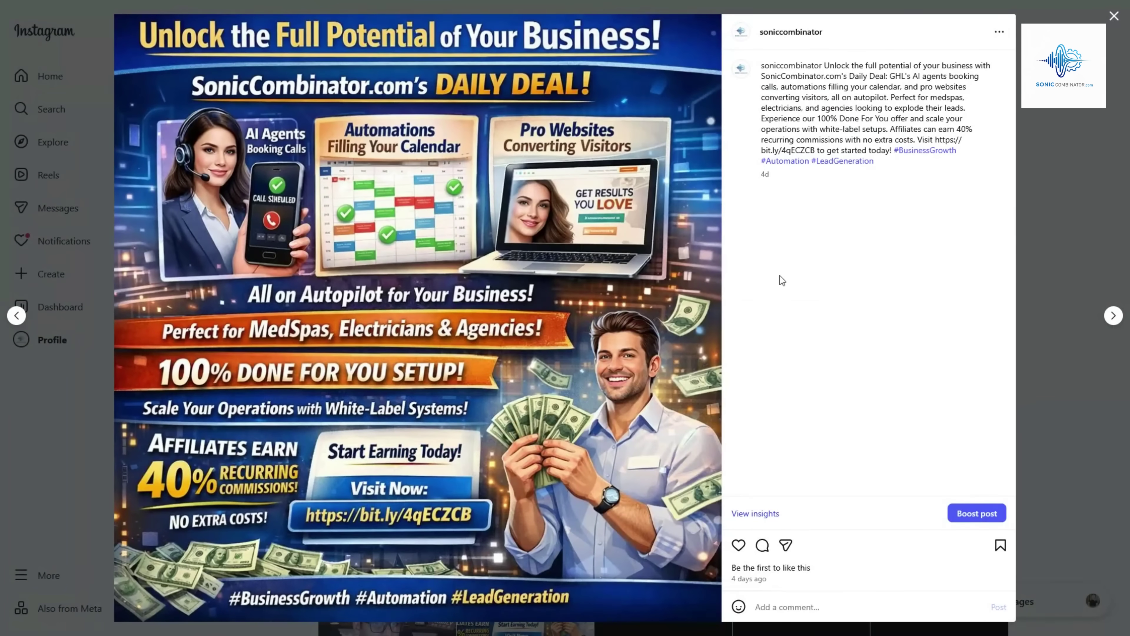
left_click_drag(834, 67, 880, 140)
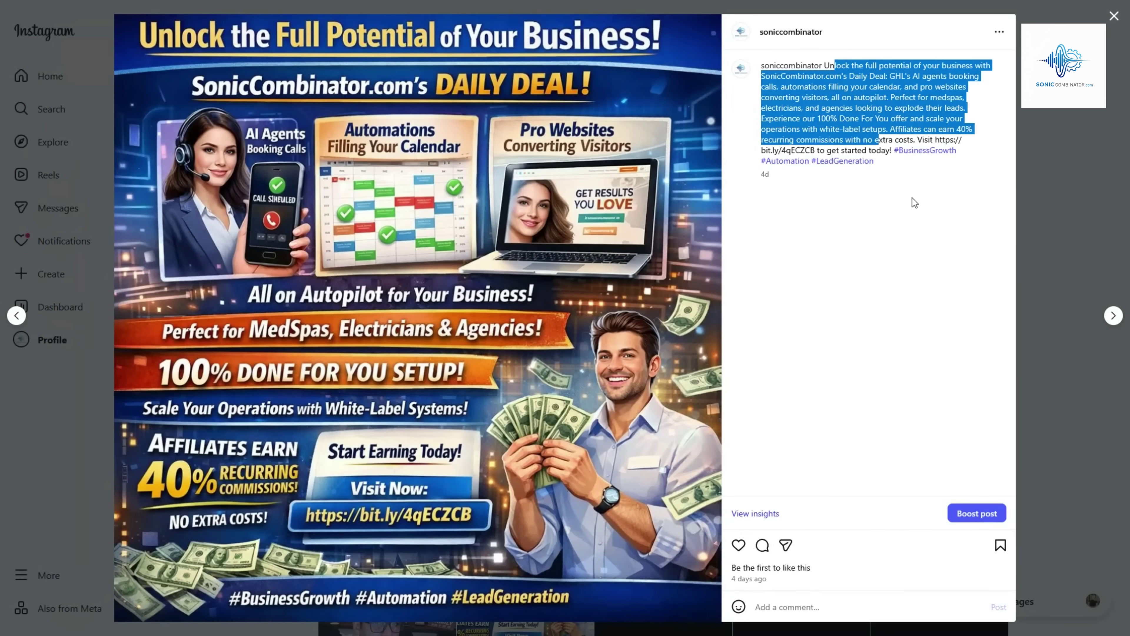
left_click(913, 196)
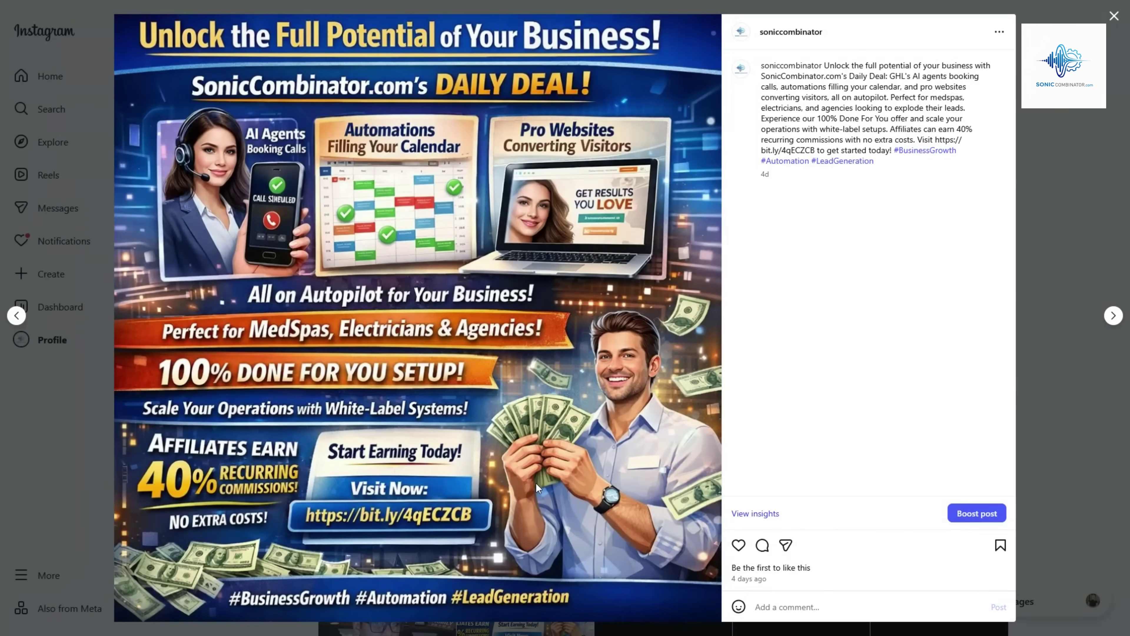
key("Escape")
left_click(828, 352)
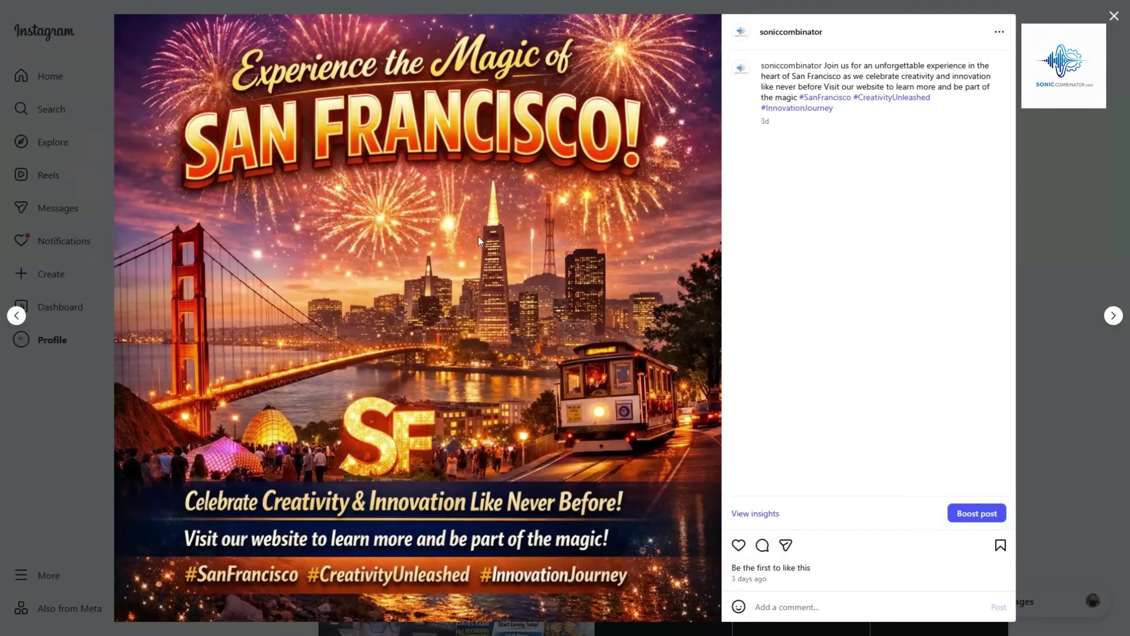
key("Escape")
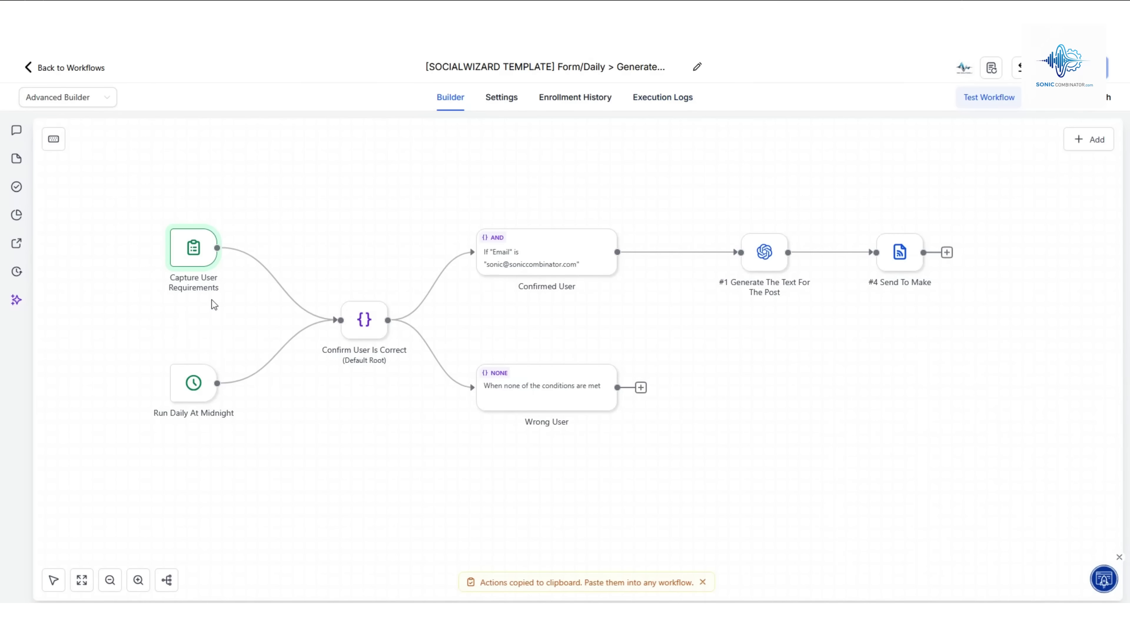
Inspect the Capture User Requirements trigger's Target Audience, Geo Target Area and Funnel URL fields.
left_click(198, 240)
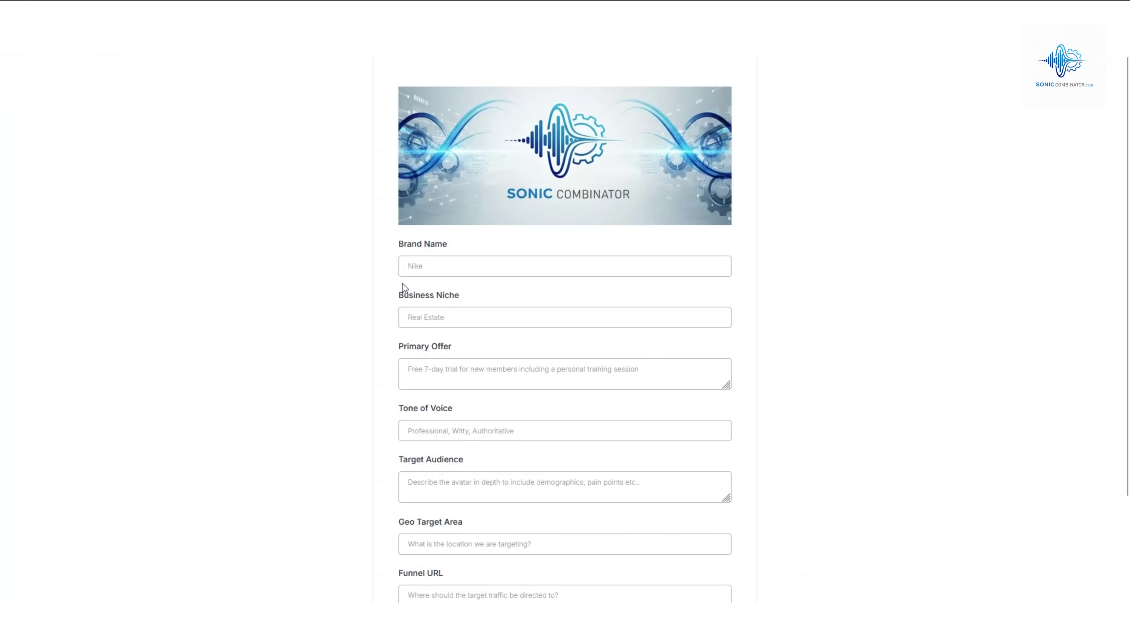
scroll(386, 358, "down", 1)
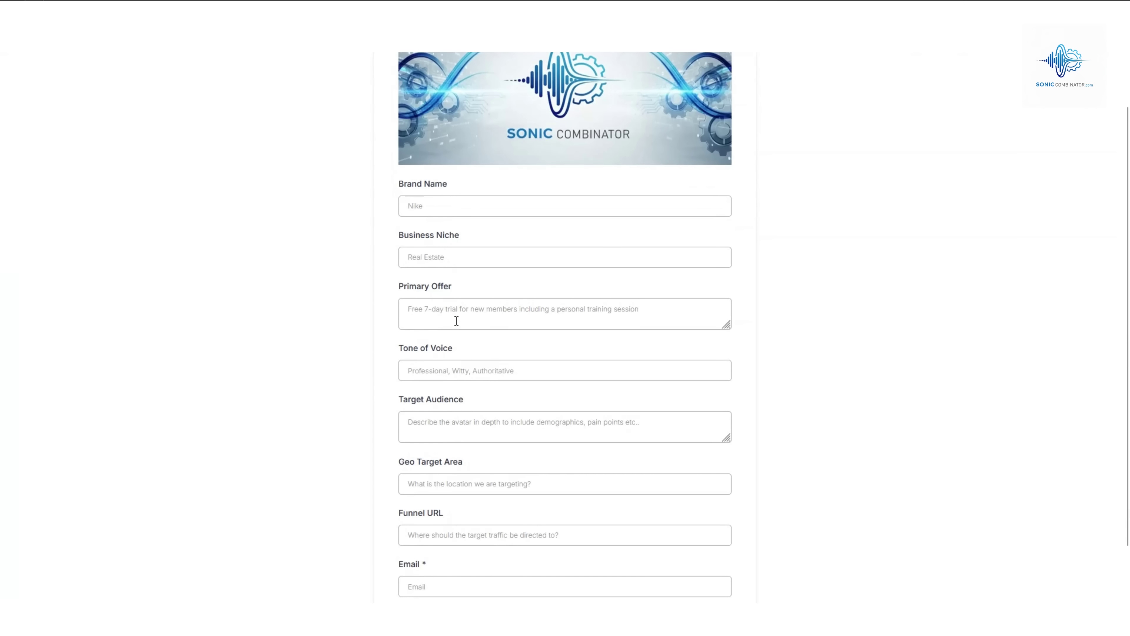
scroll(457, 319, "down", 1)
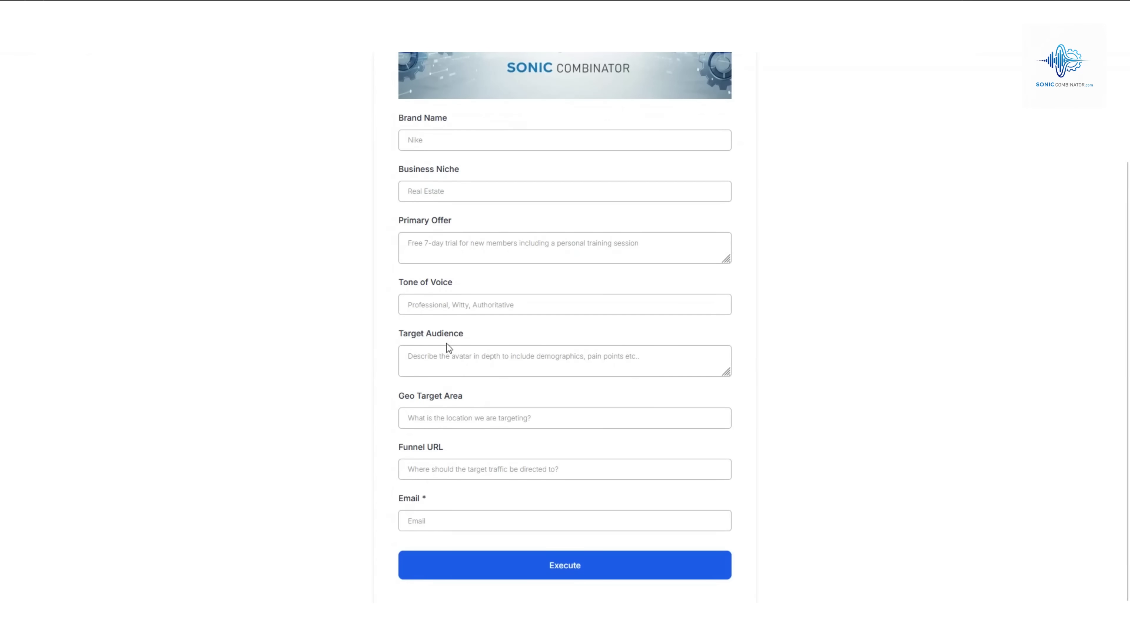
left_click(444, 356)
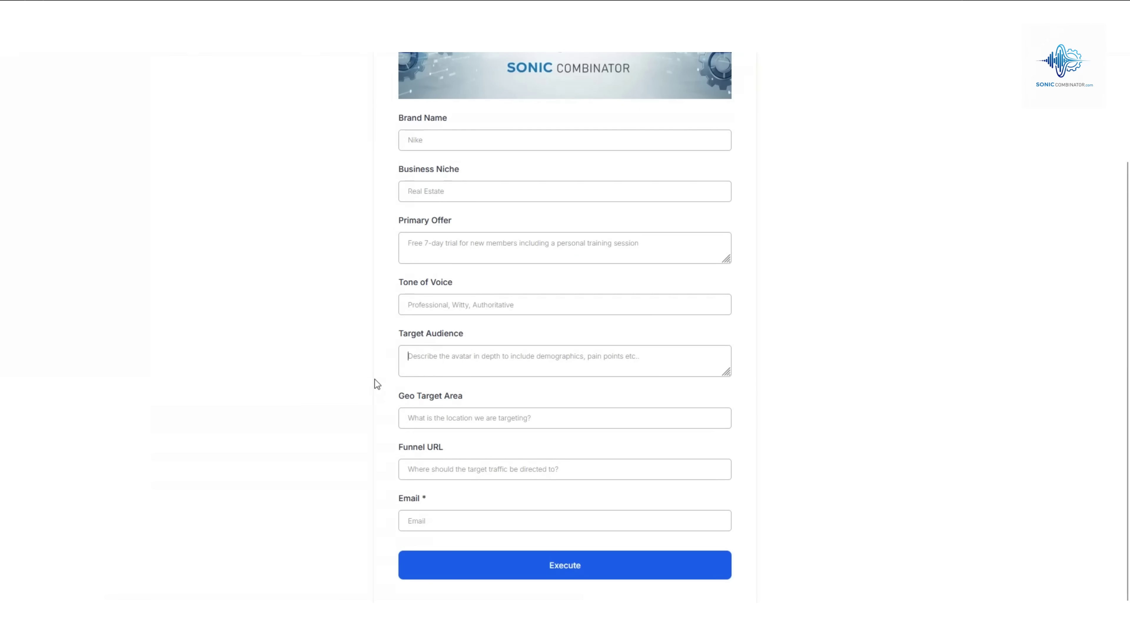
left_click(437, 418)
left_click(451, 467)
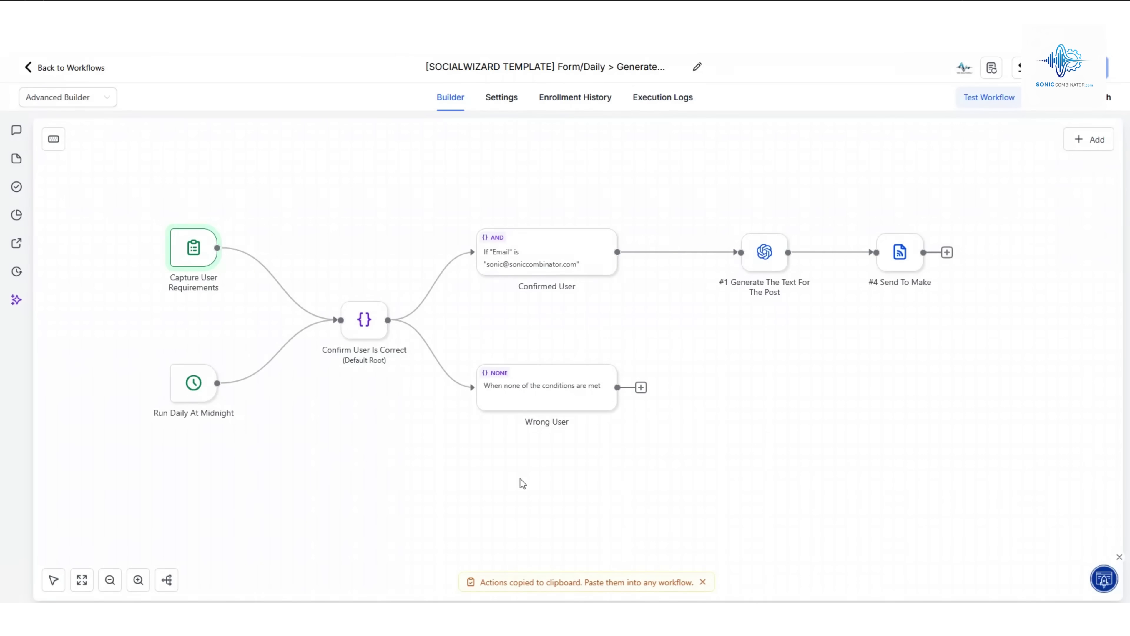
left_click(498, 500)
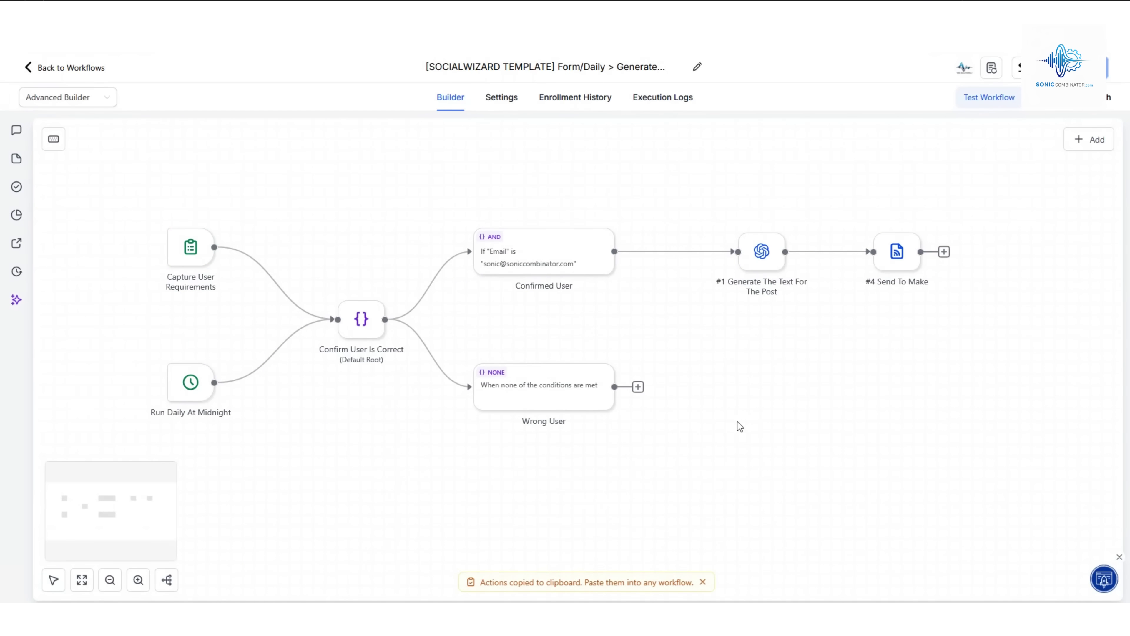
Look over the Make scenario linking webhook, image generation, Cloudinary and Instagram posting.
mouse_move(183, 382)
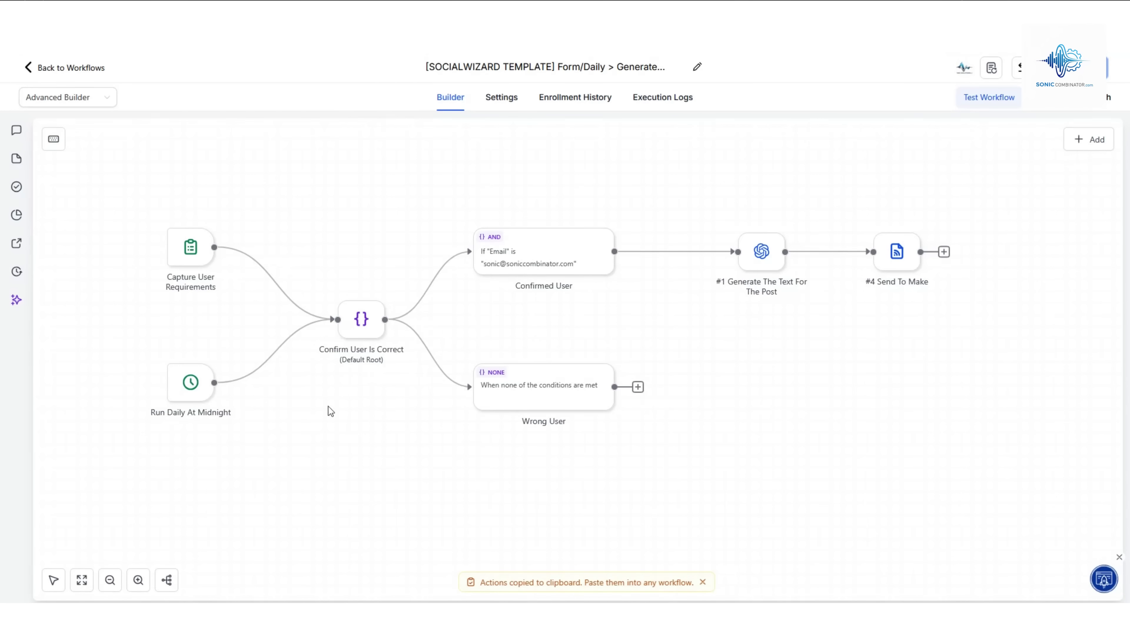
mouse_move(364, 328)
scroll(669, 260, "right", 3)
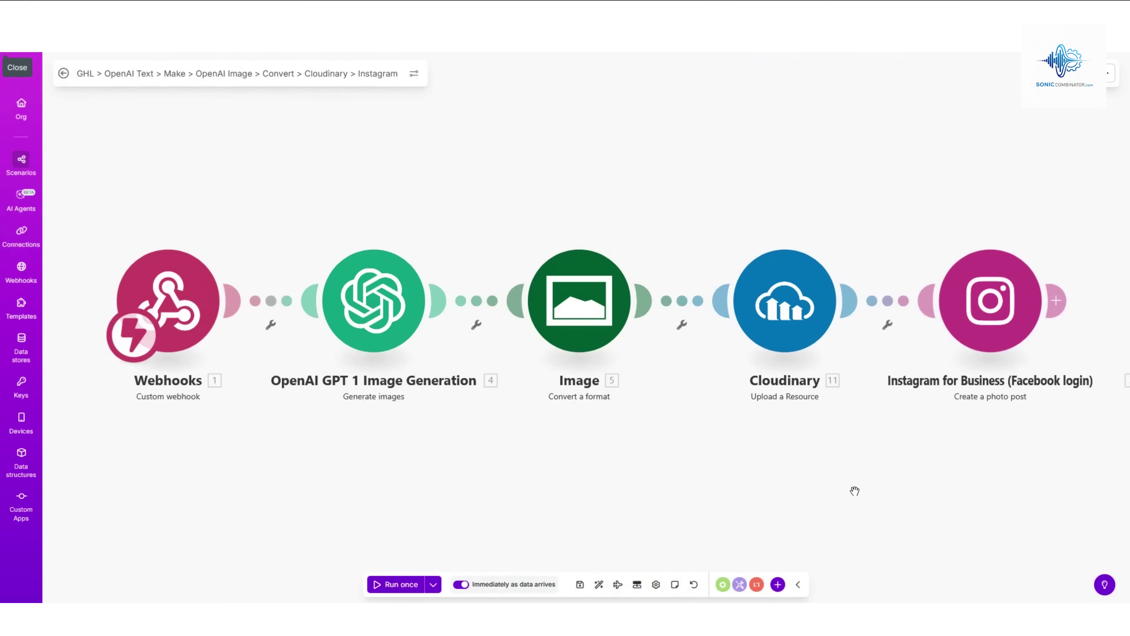
left_click_drag(855, 490, 852, 490)
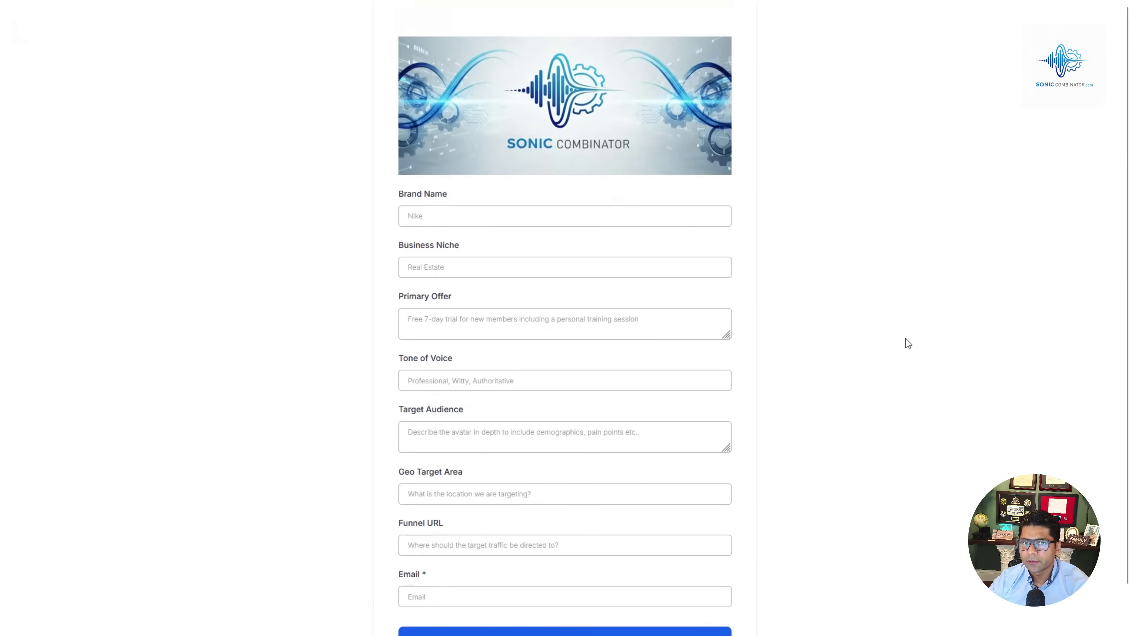
Enter brand 'Sonic Combinator', niche 'Digital Marketing' and paste the cohort offer as Primary Offer.
scroll(907, 343, "down", 1)
type("Sonic Combinao")
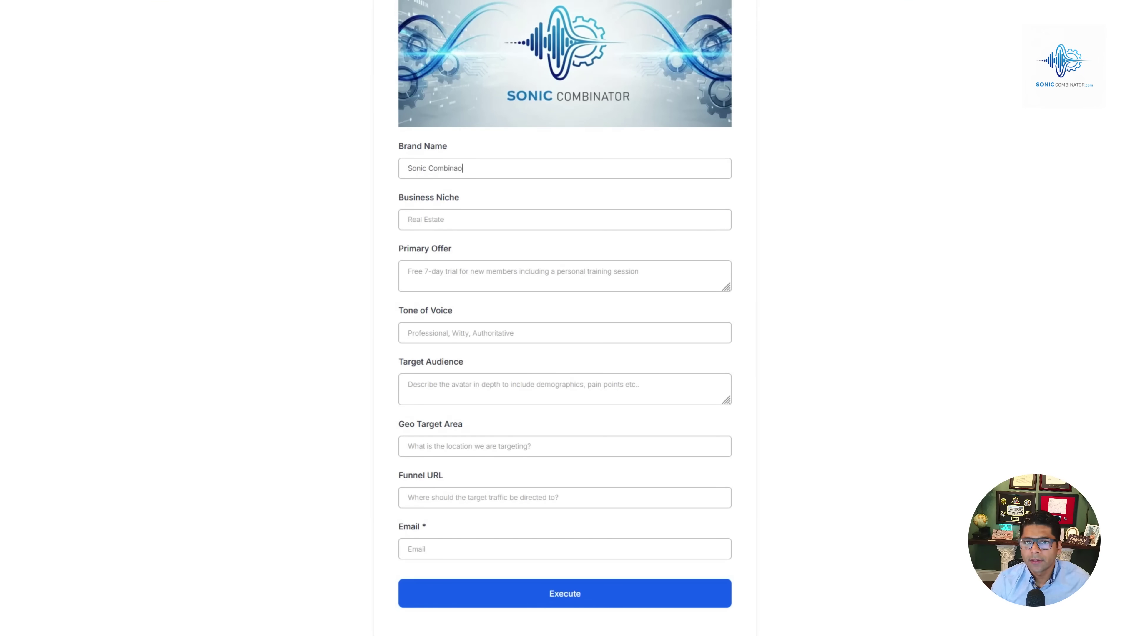
key("BackSpace")
type("tor")
key("Tab")
type("Digital Ma")
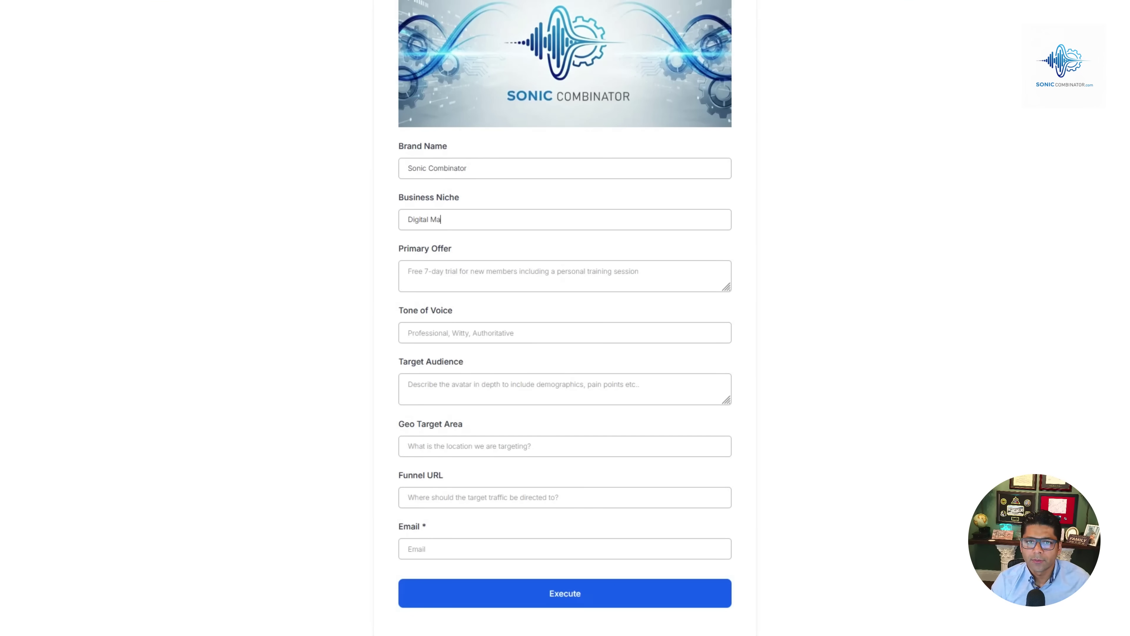
type("rketing")
key("Tab")
type("Free Social Wizard 60 minute Cohort where I walk you through setting up the social wizard for yourself.")
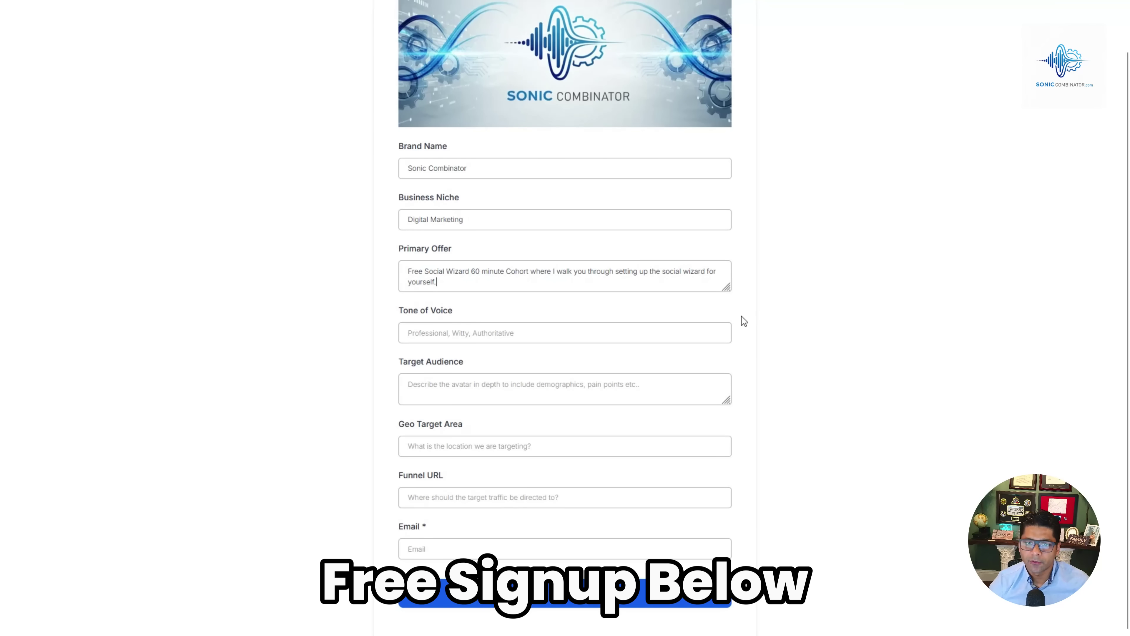
Fill tone, audience 'Business Owners', 'Worldwide', 'SonicCombinator.com' and the contact's e-mail, then submit.
left_click(493, 333)
type("Professional")
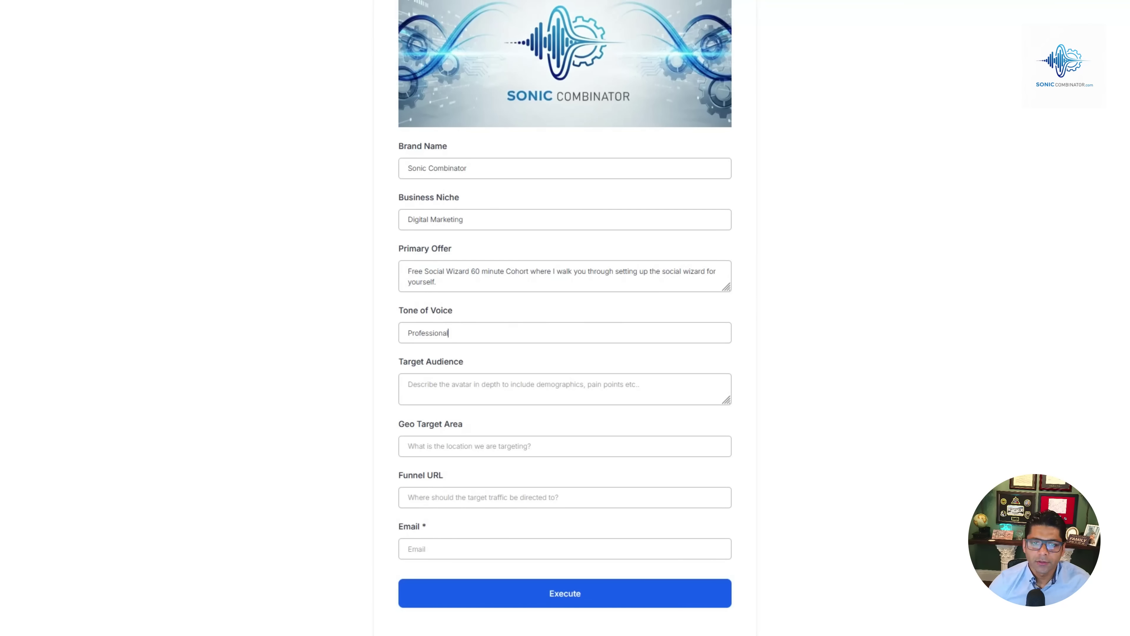
key("Tab")
type("Business Owners")
left_click(425, 447)
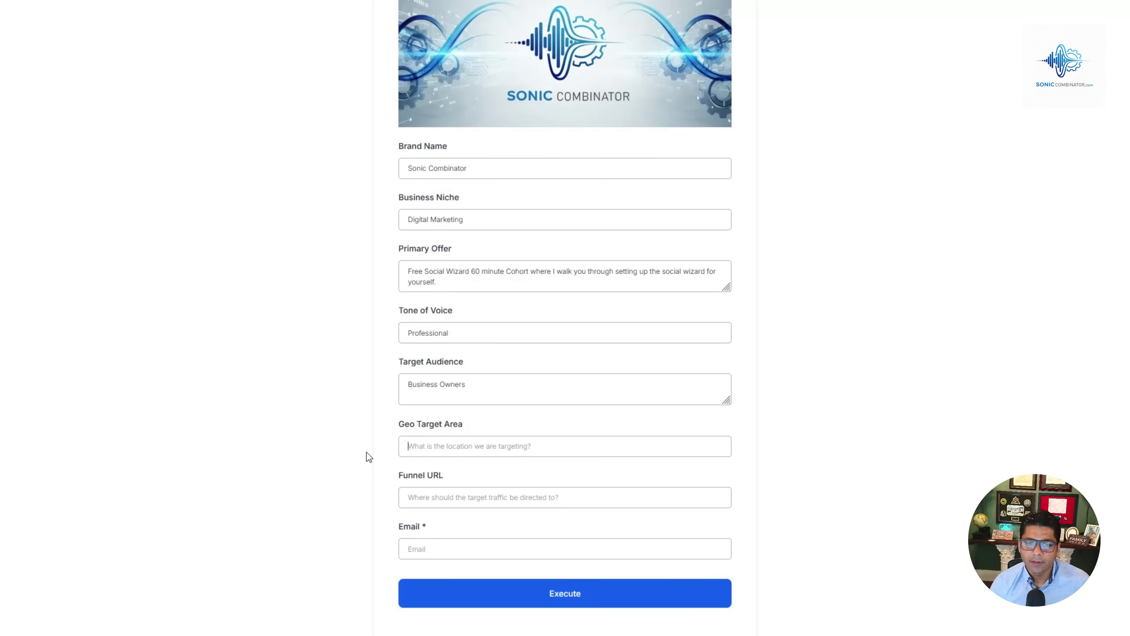
type("Worldwide")
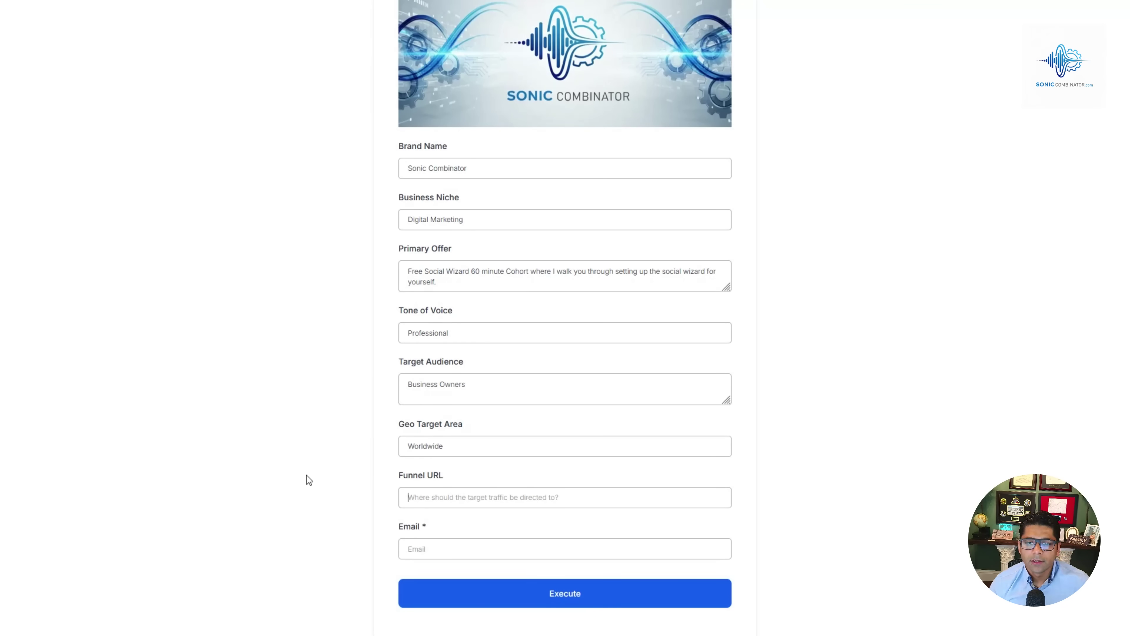
key("Tab")
type("SonicCombinator.com")
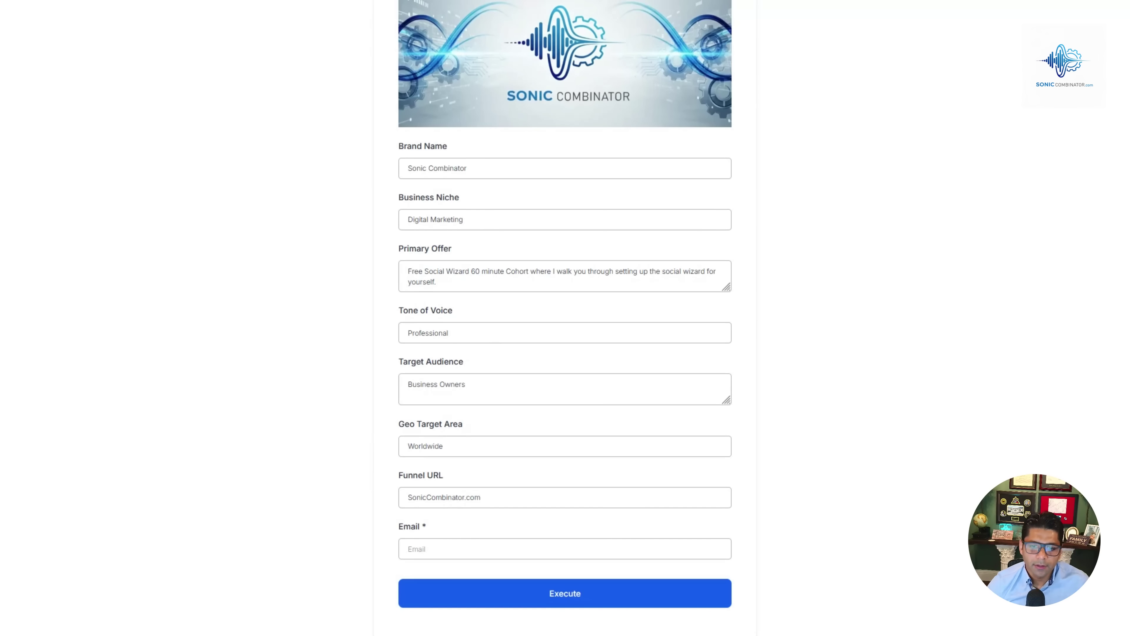
key("Tab")
key("ctrl+v")
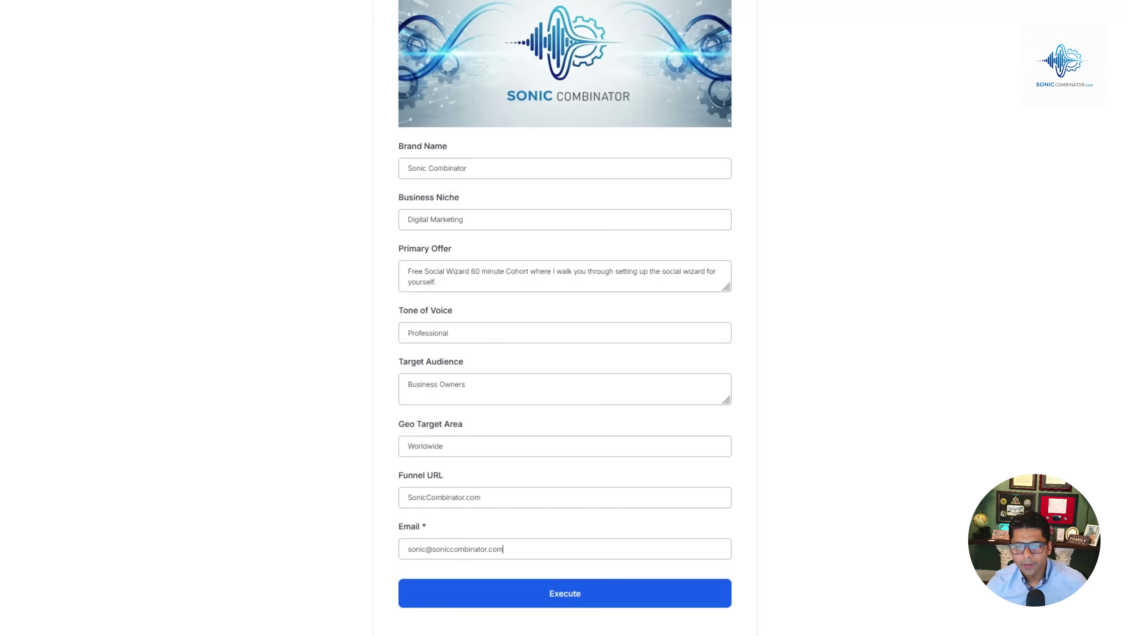
left_click(622, 598)
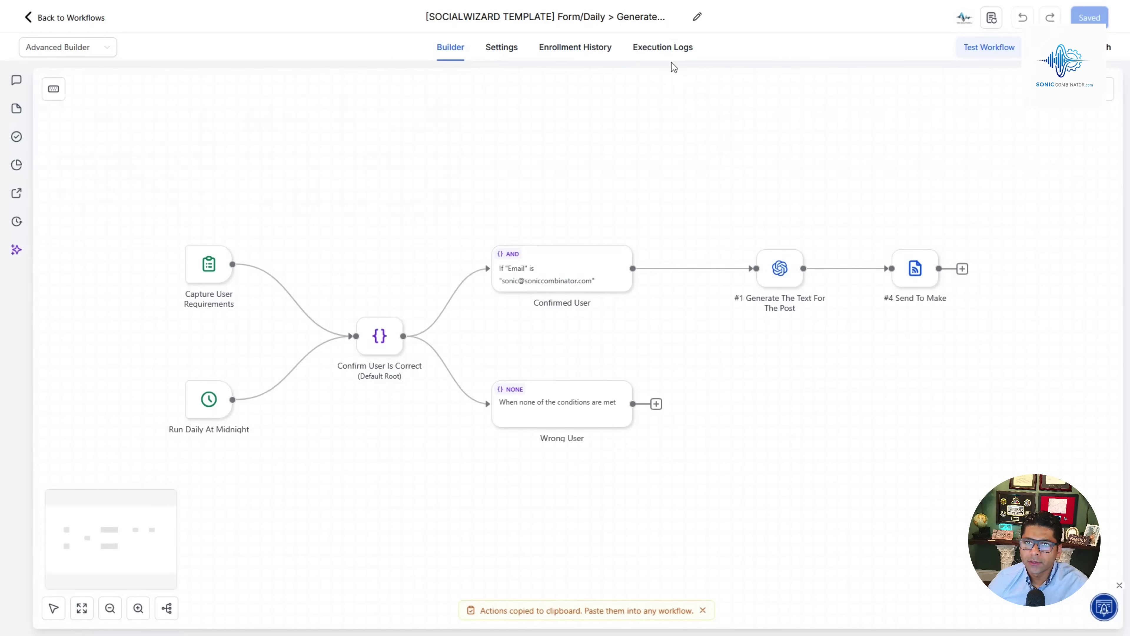
Show the workflow's execution logs to confirm the run reached Send to Make.
left_click(671, 52)
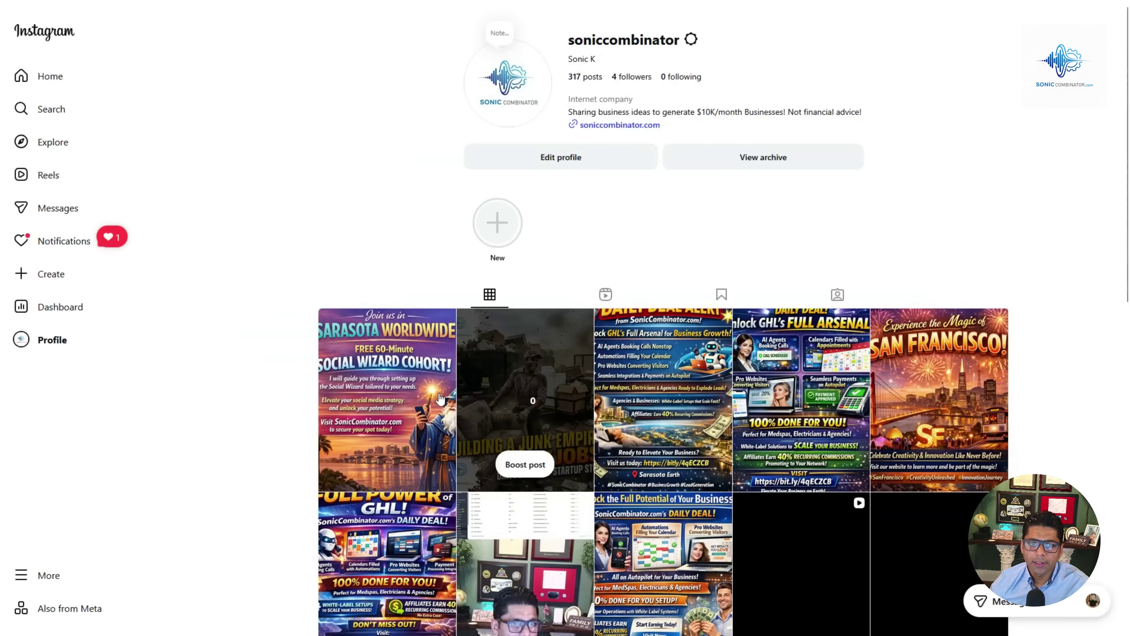
Open the newest Instagram post, the Sarasota Worldwide Social Wizard Cohort flyer.
left_click(395, 339)
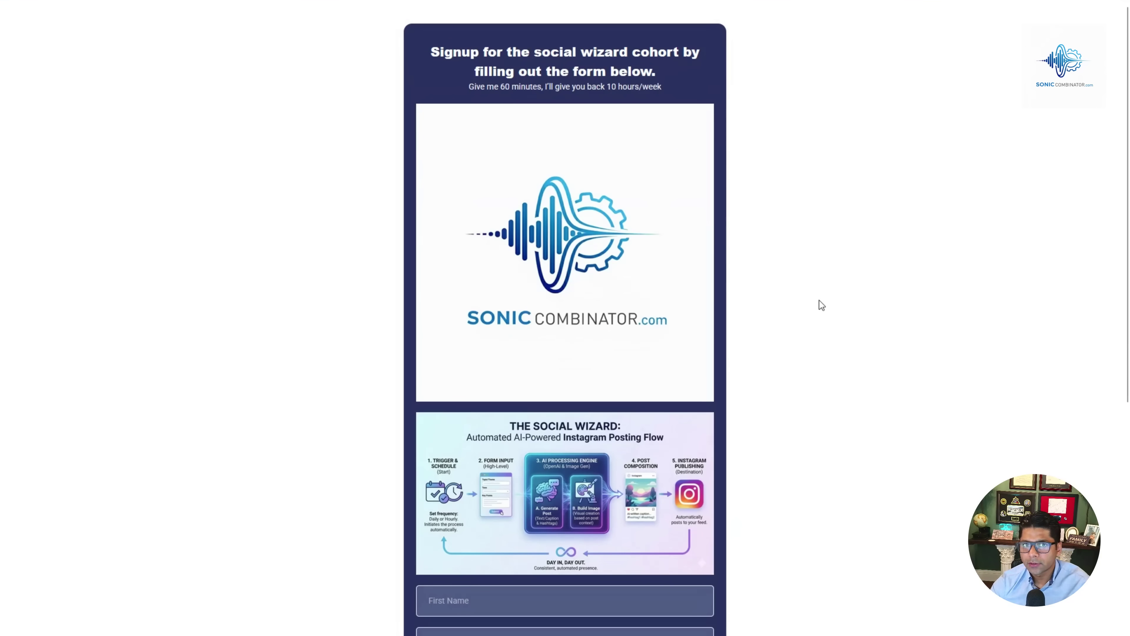
Scroll down the Social Wizard cohort signup page.
scroll(648, 289, "down", 5)
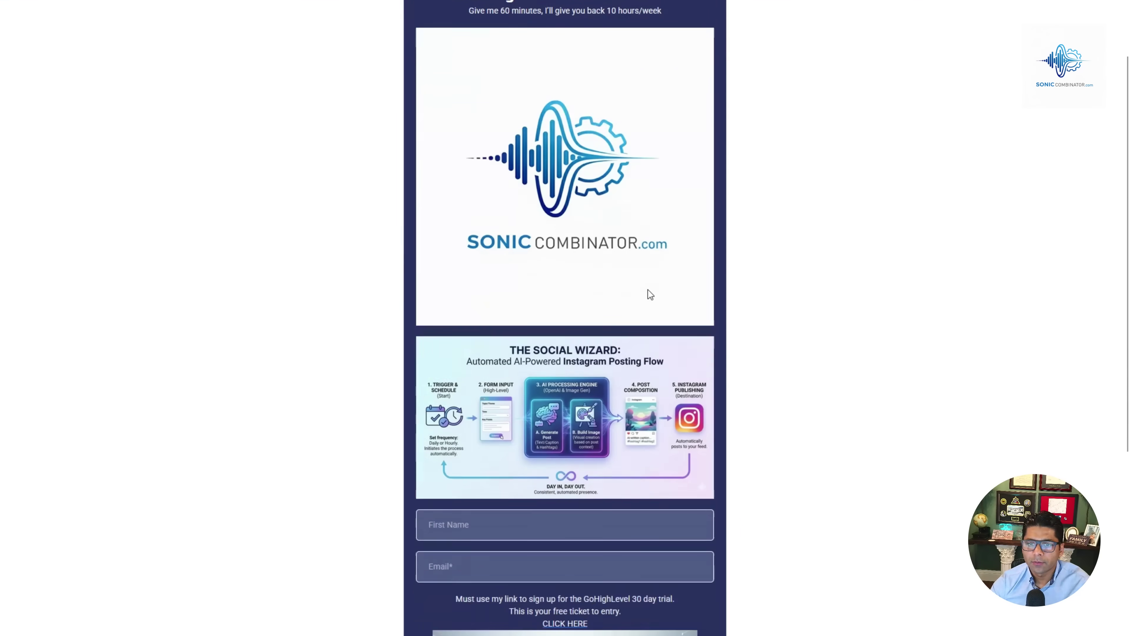